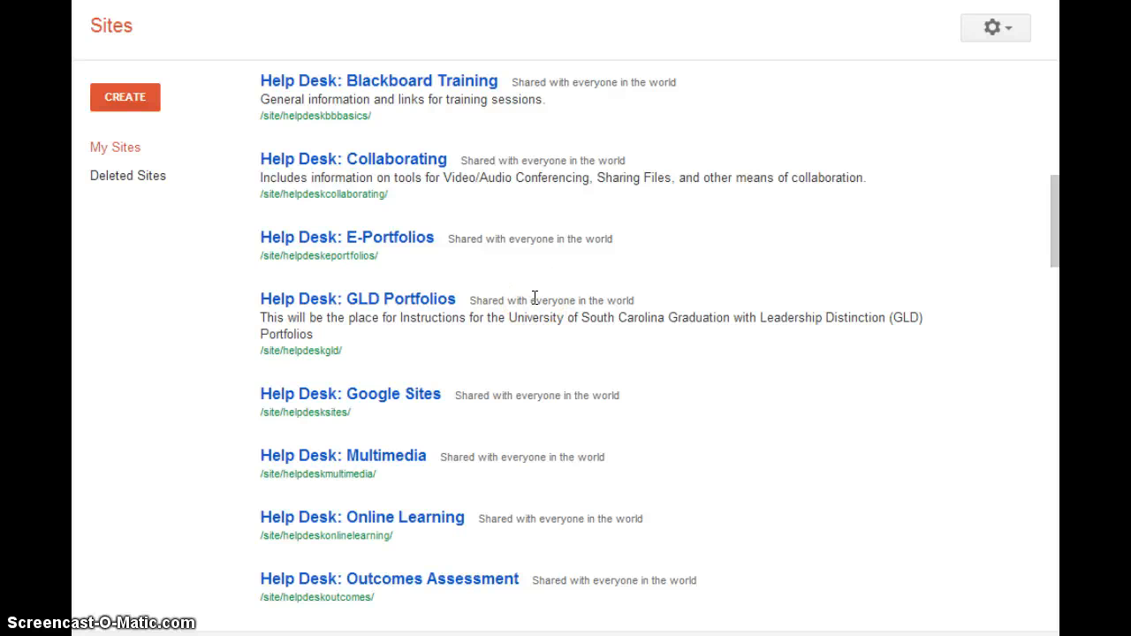
# - Start a new site and name it the owner's surname plus 'S GLD portfolio'
pyautogui.click(122, 97)
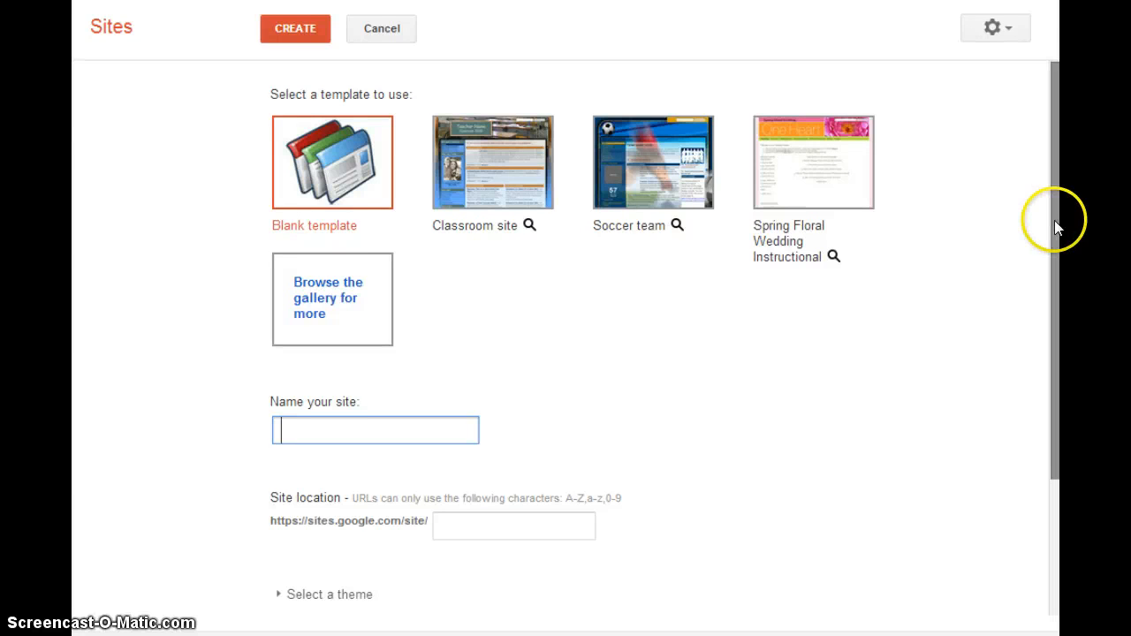
pyautogui.moveTo(1053, 221); pyautogui.dragTo(1043, 361)
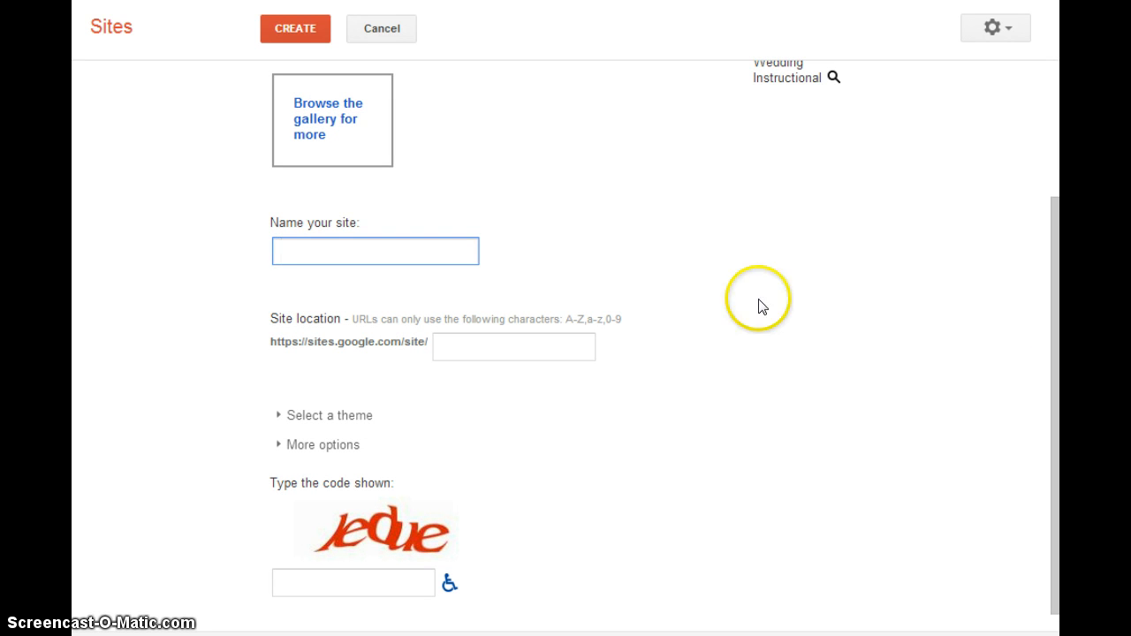
pyautogui.click(295, 251)
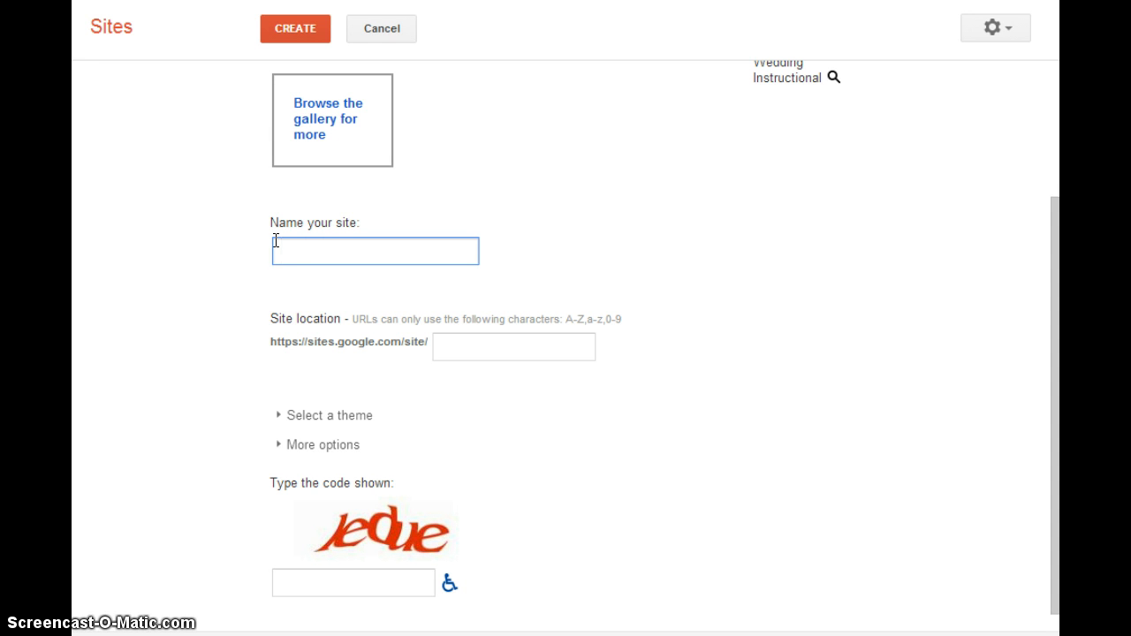
pyautogui.write('Pearson S')
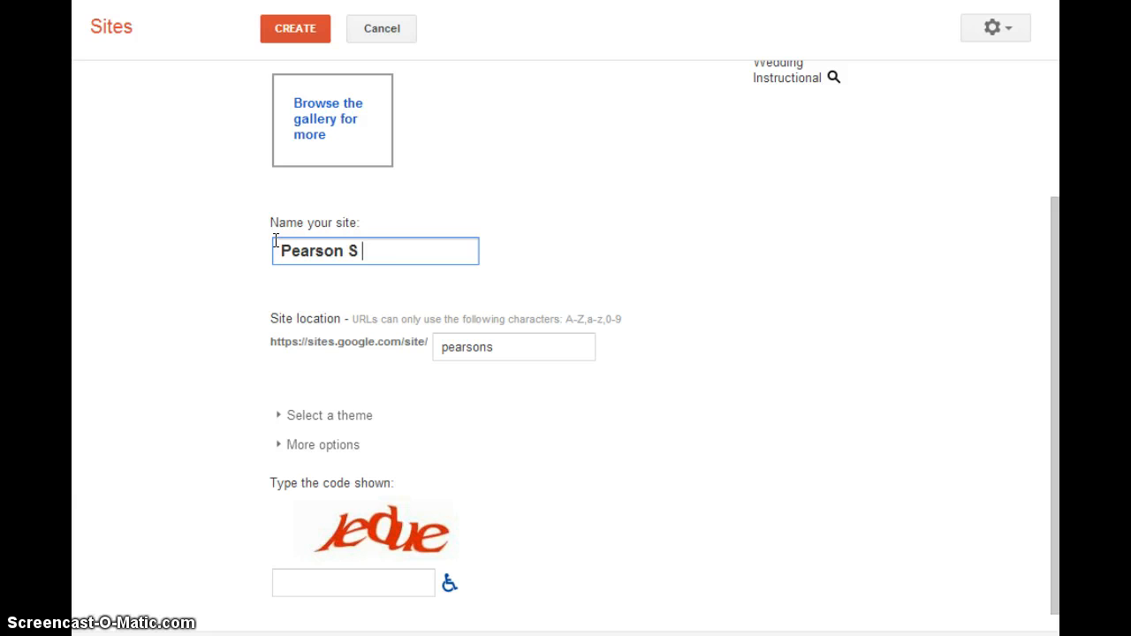
pyautogui.write(' GLD ')
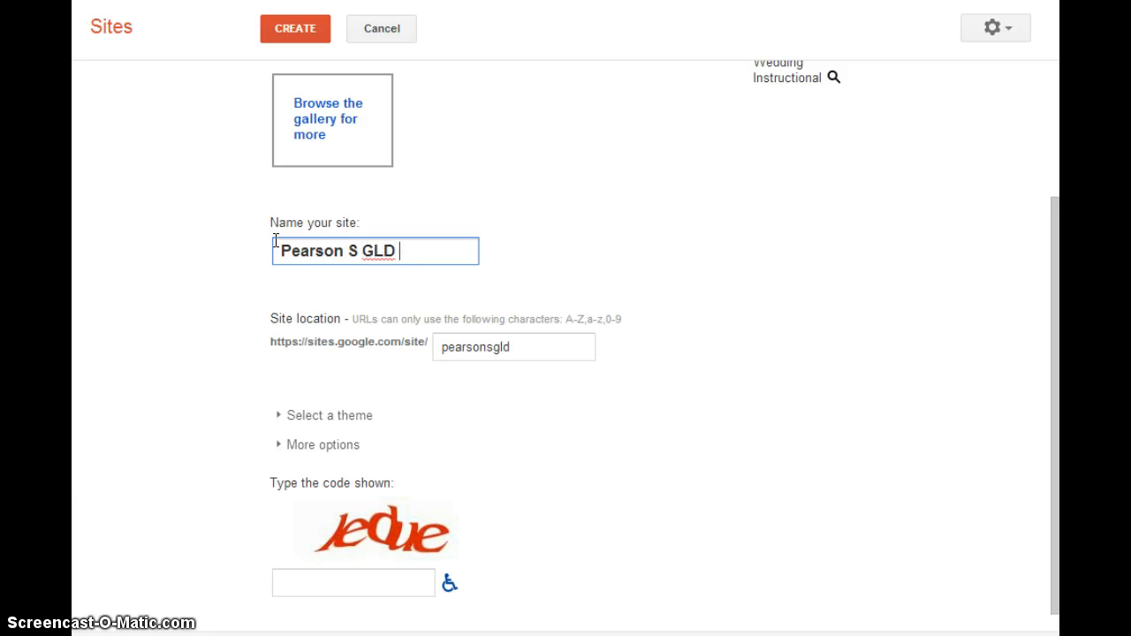
pyautogui.write('portfolio')
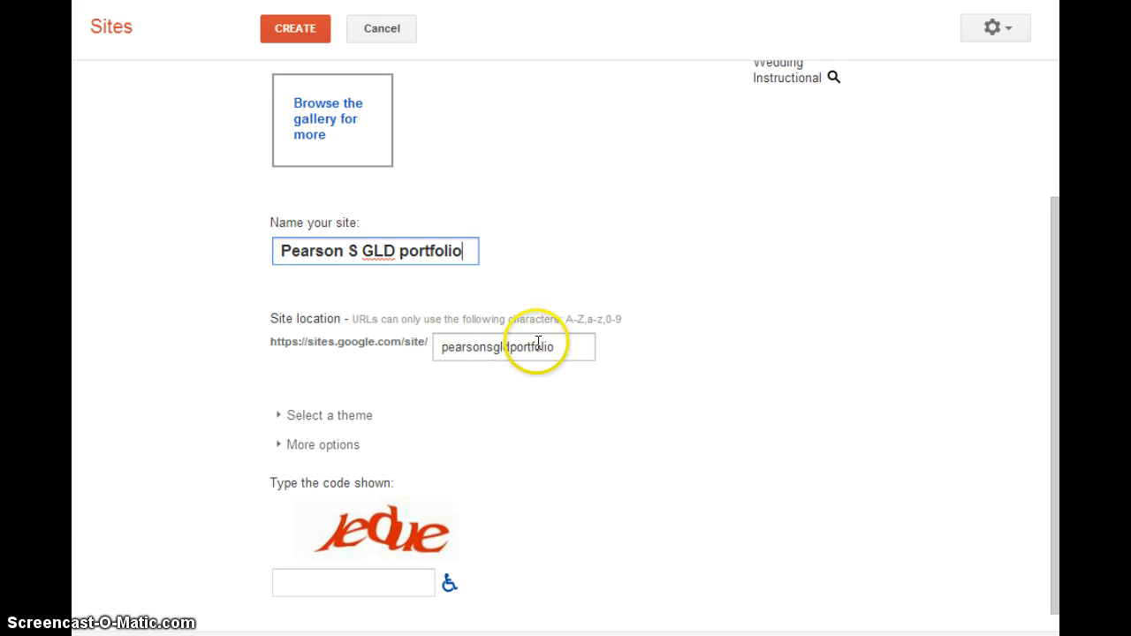
# - Remove the spaces so the site name reads the owner's surname plus 'SGLDportfolio'
pyautogui.click(346, 251)
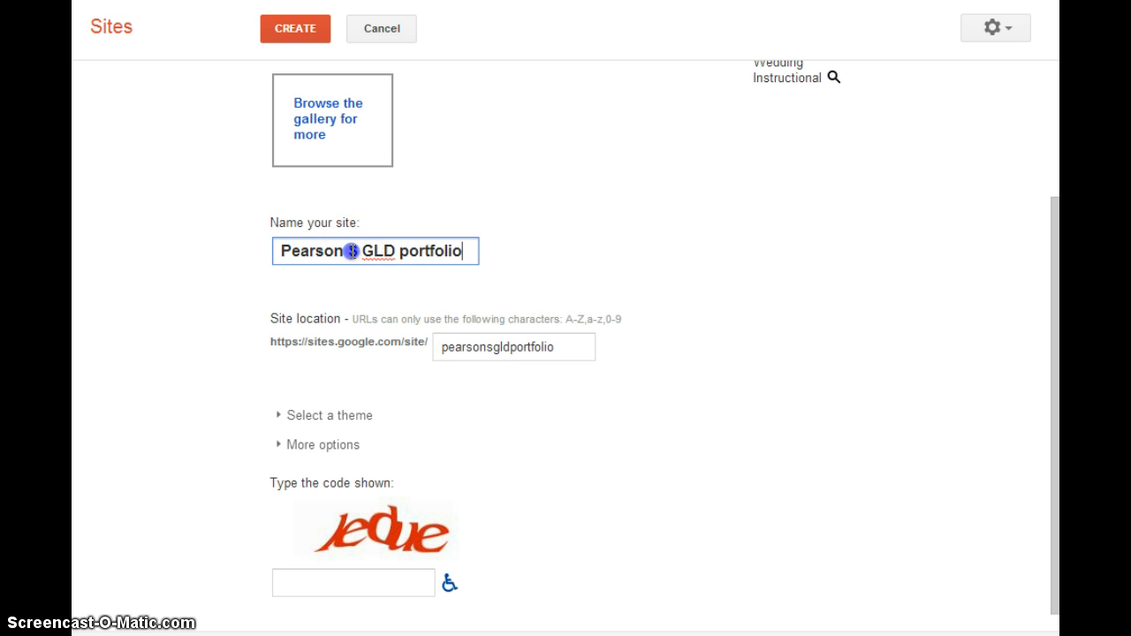
pyautogui.press('BackSpace')
pyautogui.click(358, 251)
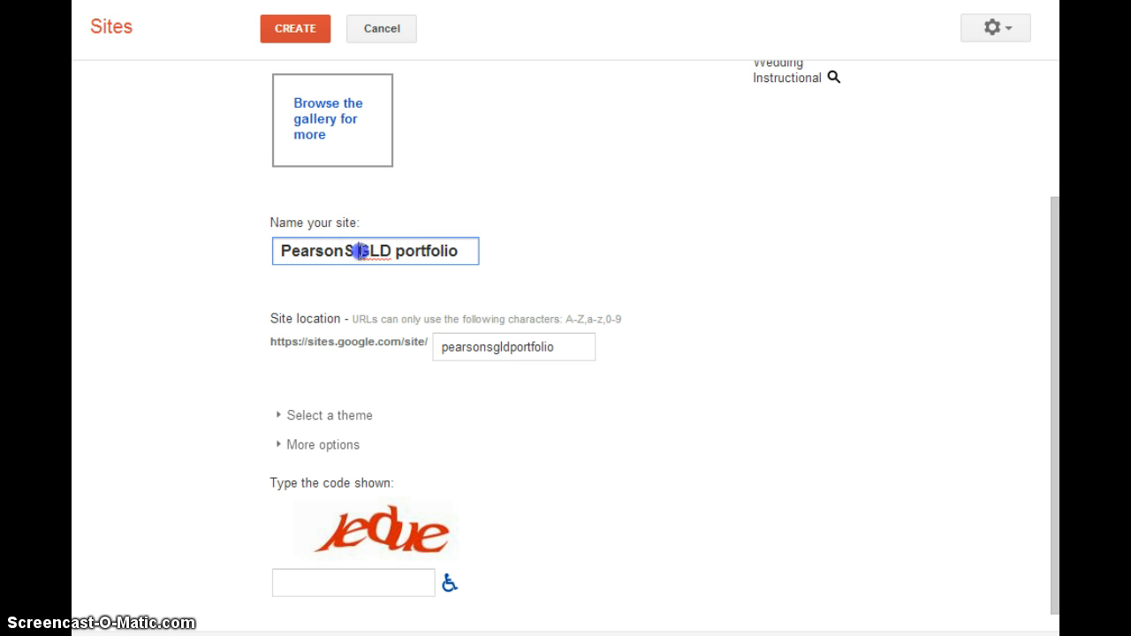
pyautogui.press('BackSpace')
pyautogui.click(391, 251)
pyautogui.press('BackSpace')
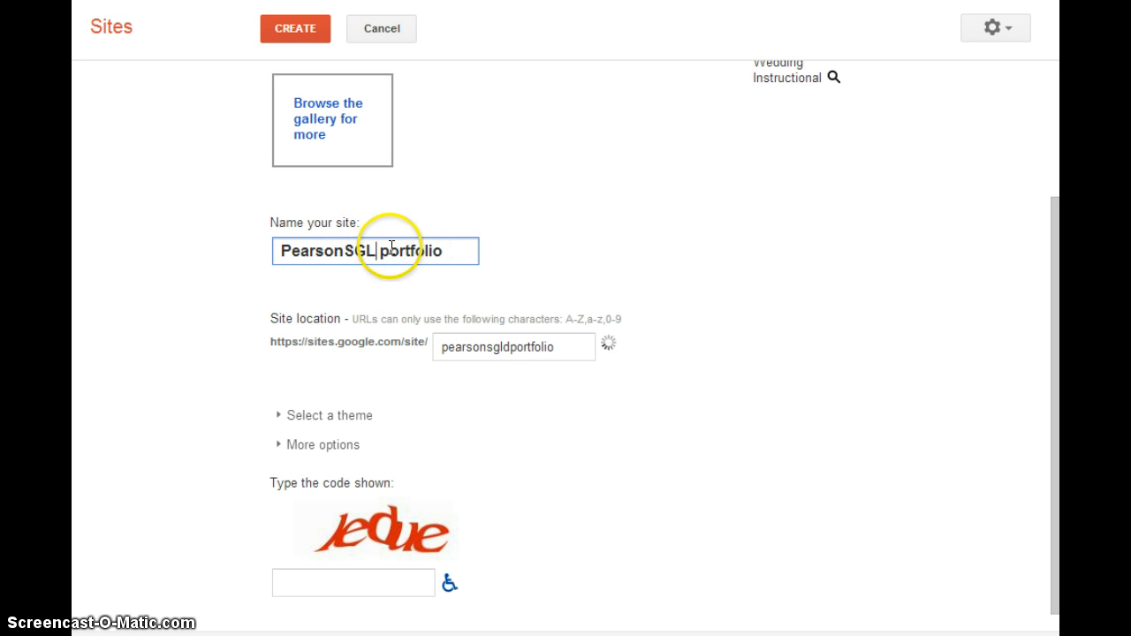
pyautogui.write('D')
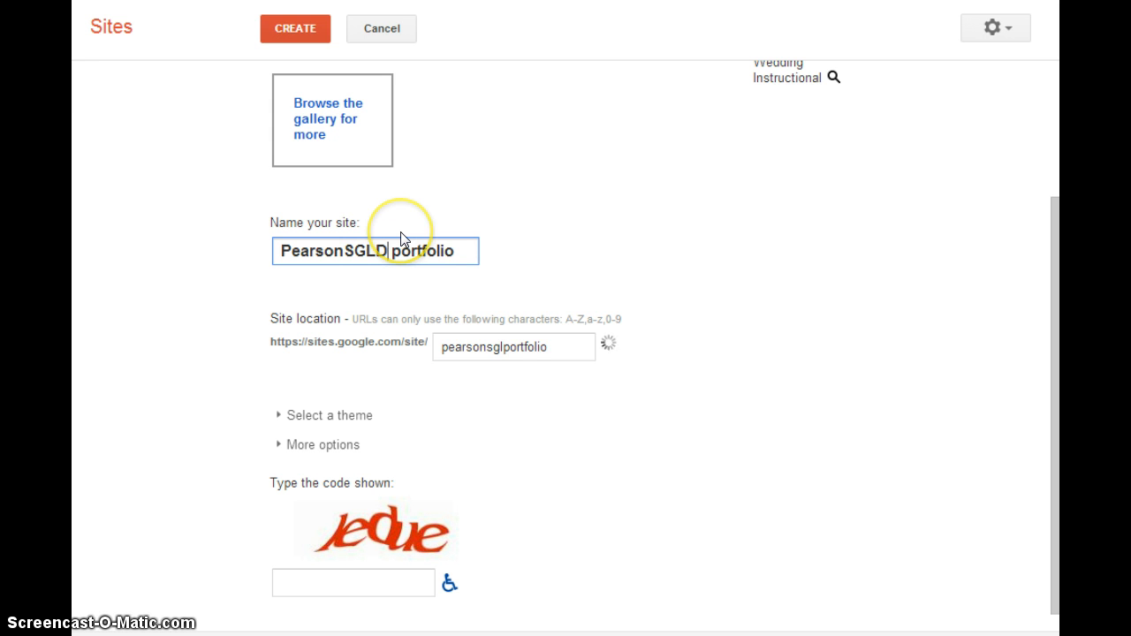
pyautogui.press('Delete')
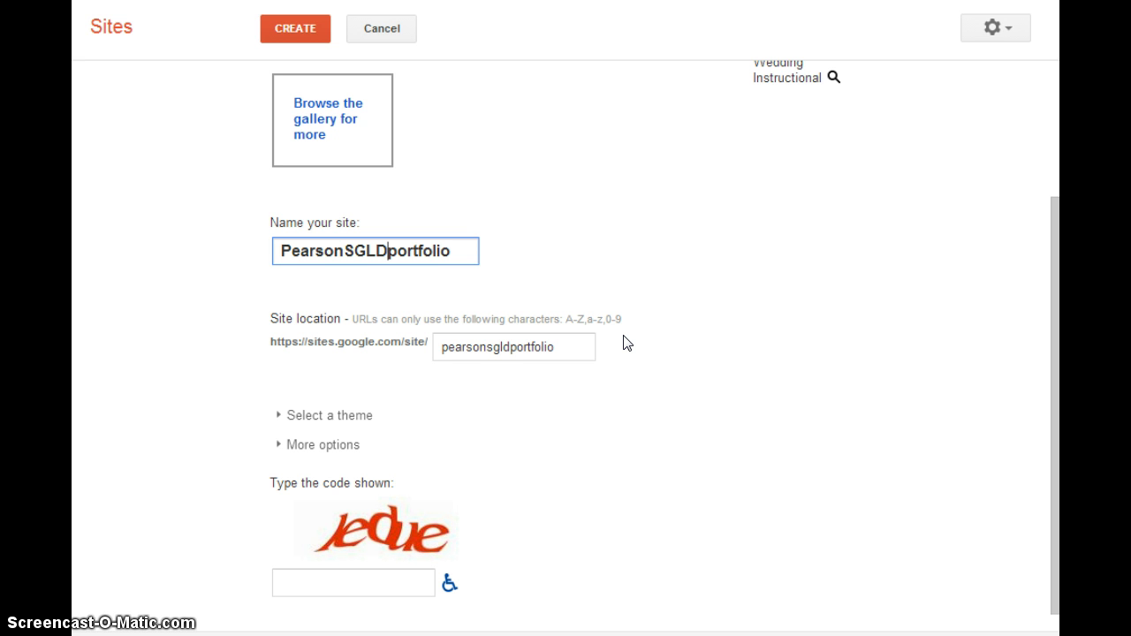
# - Enter the captcha verification code and submit the form to create the site
pyautogui.click(291, 579)
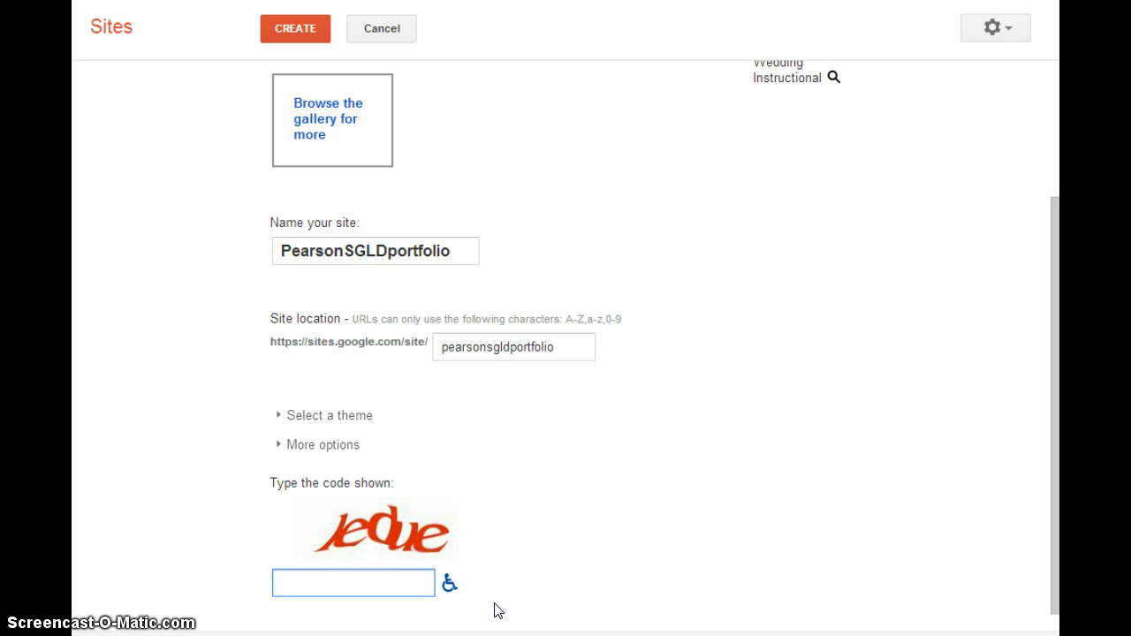
pyautogui.write('ledue')
pyautogui.press('Return')
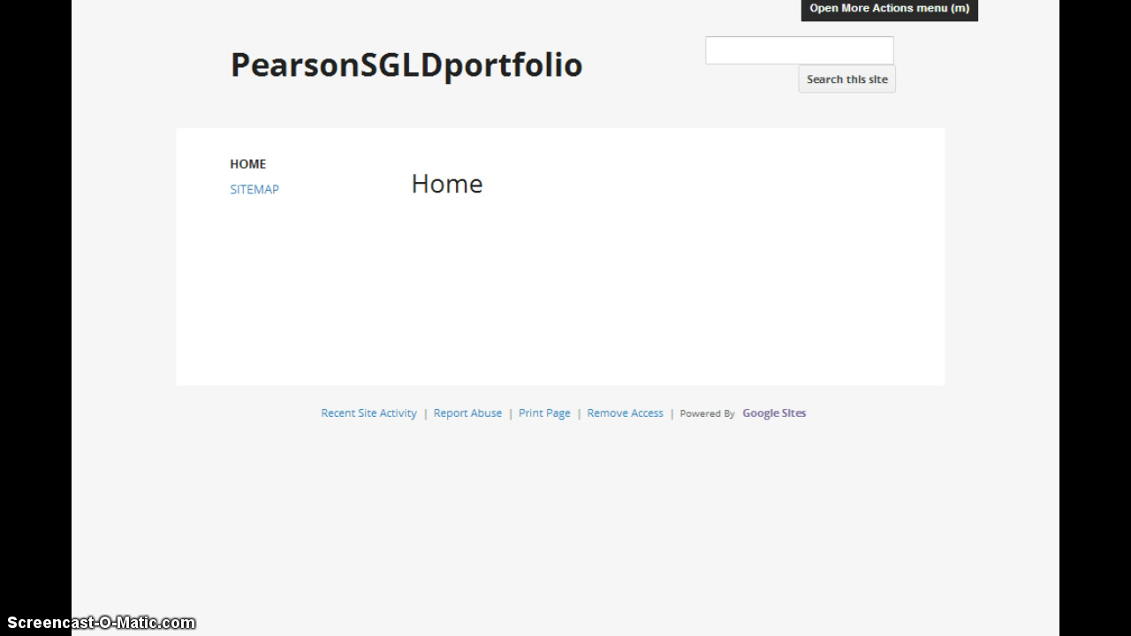
# - Open Manage site from the More Actions gear menu to reach General settings
pyautogui.click(890, 1)
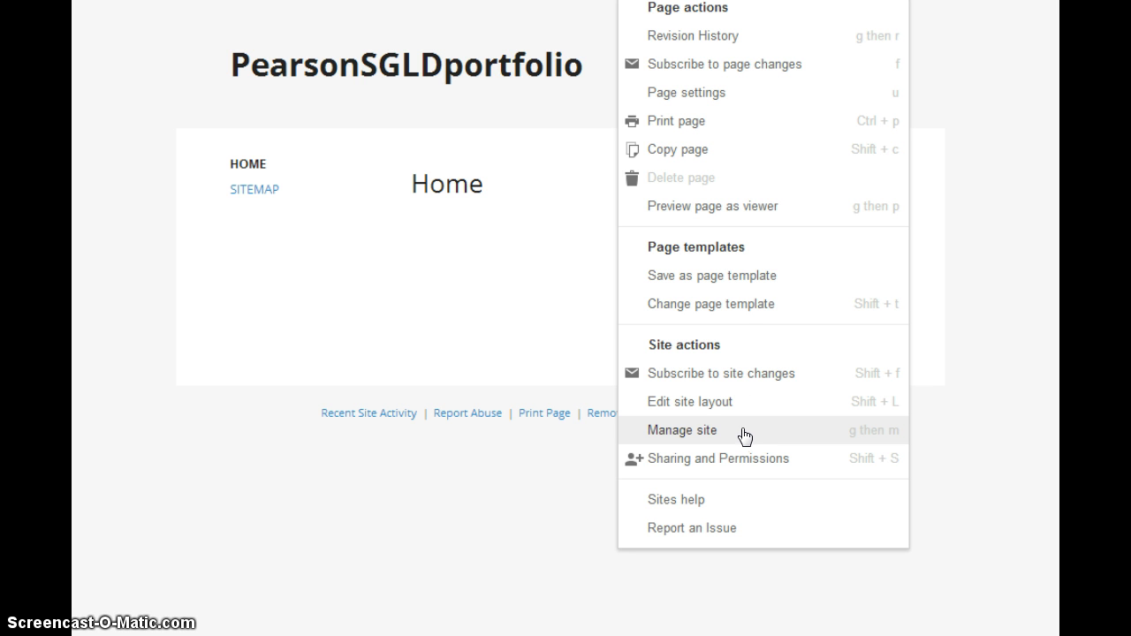
pyautogui.click(711, 432)
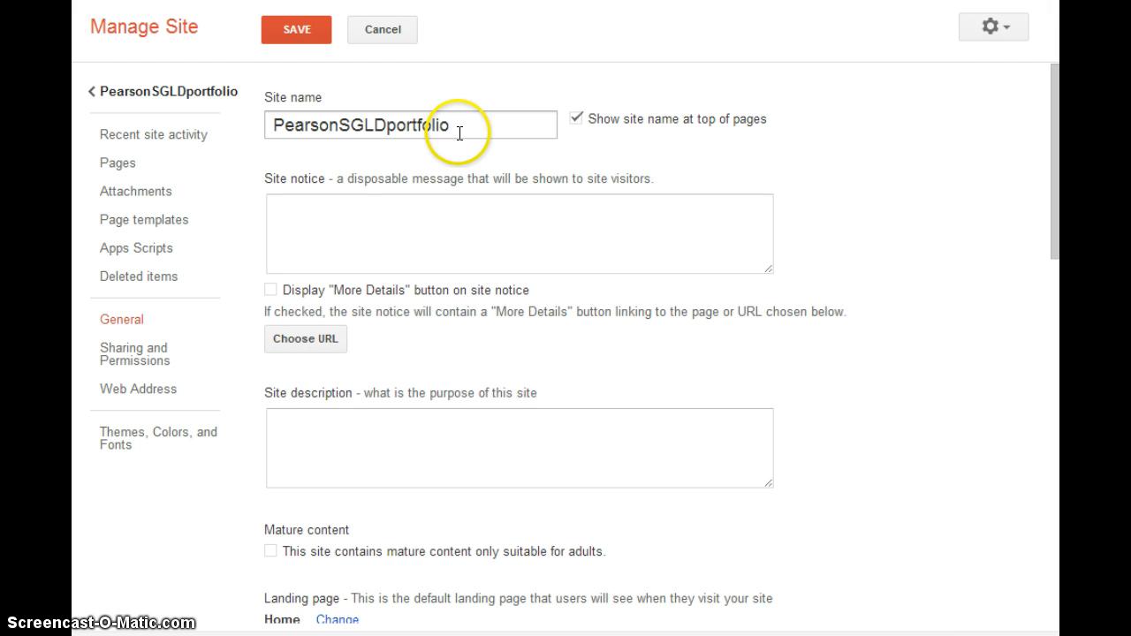
# - Replace the site name with the owner's full name followed by 'E-Portfolio'
pyautogui.moveTo(460, 126); pyautogui.dragTo(252, 115)
pyautogui.press('BackSpace')
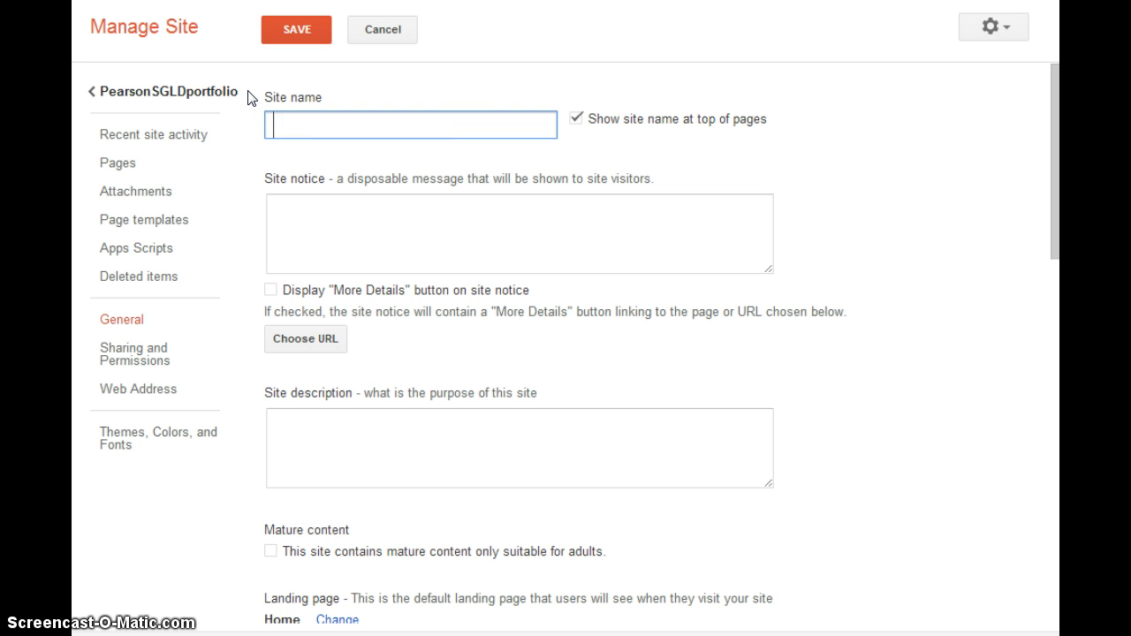
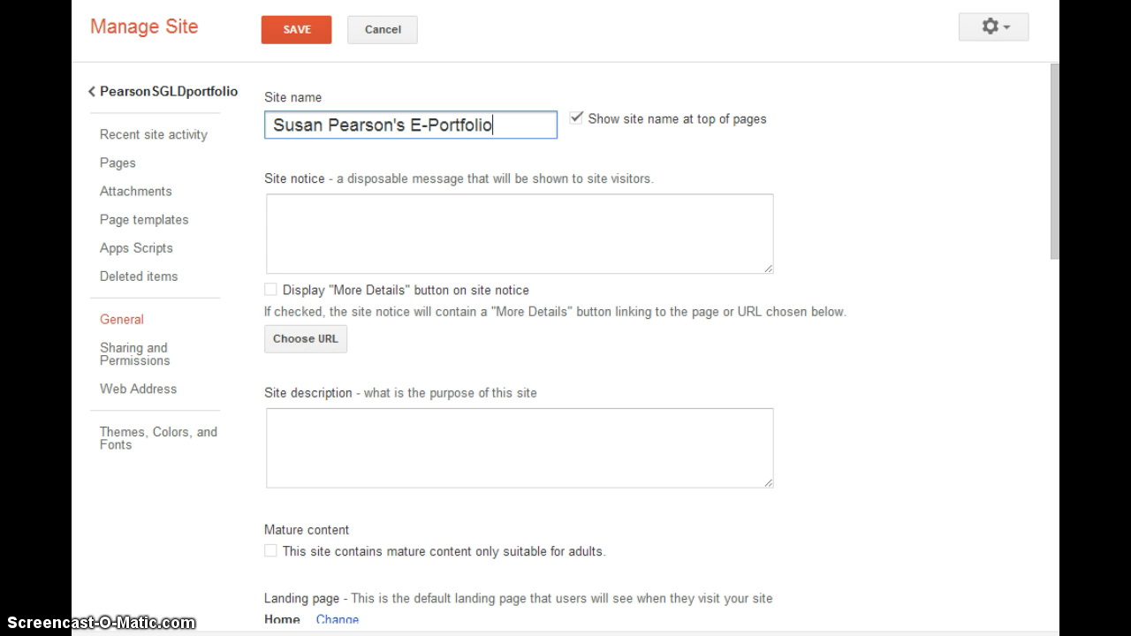
pyautogui.click(519, 123)
pyautogui.click(277, 420)
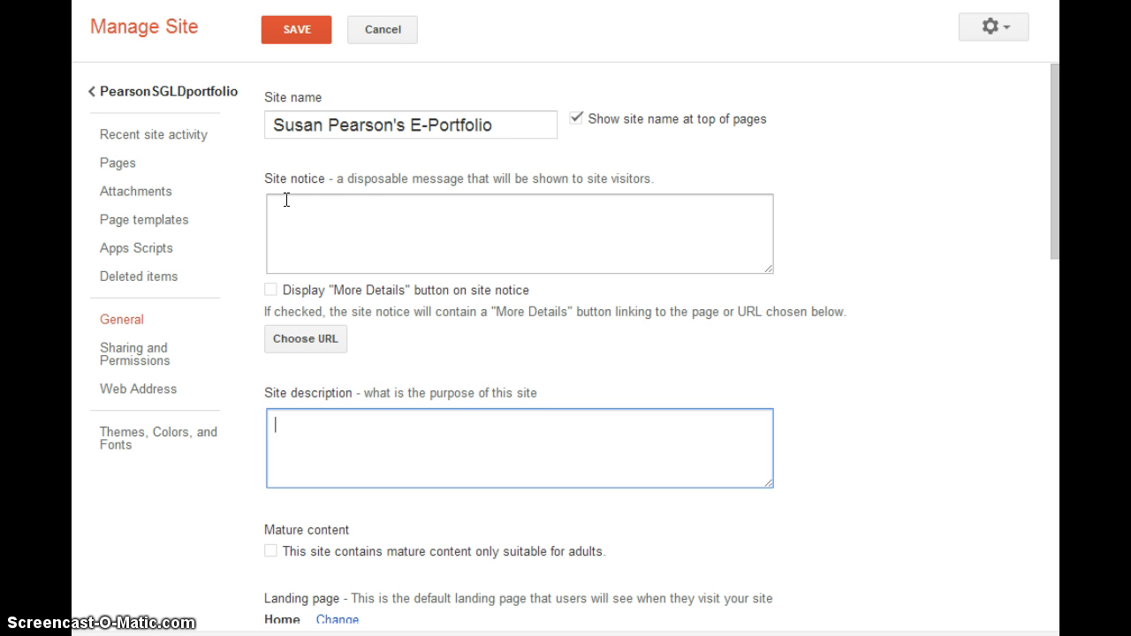
# - Enter 'sample site' as the site description
pyautogui.click(284, 177)
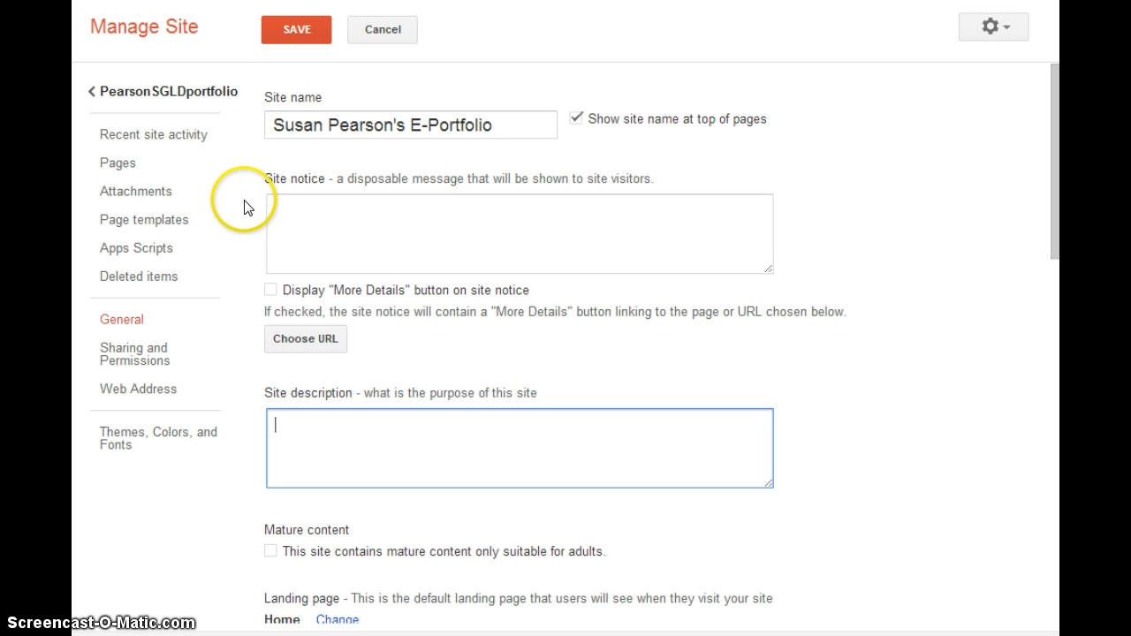
pyautogui.click(278, 435)
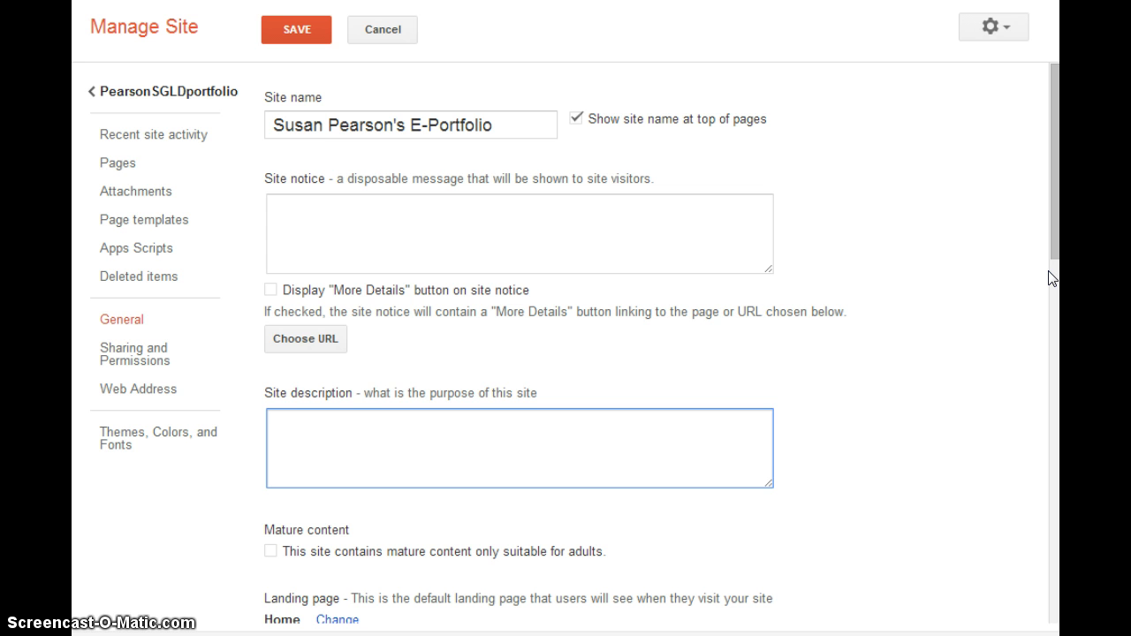
pyautogui.write('sample site')
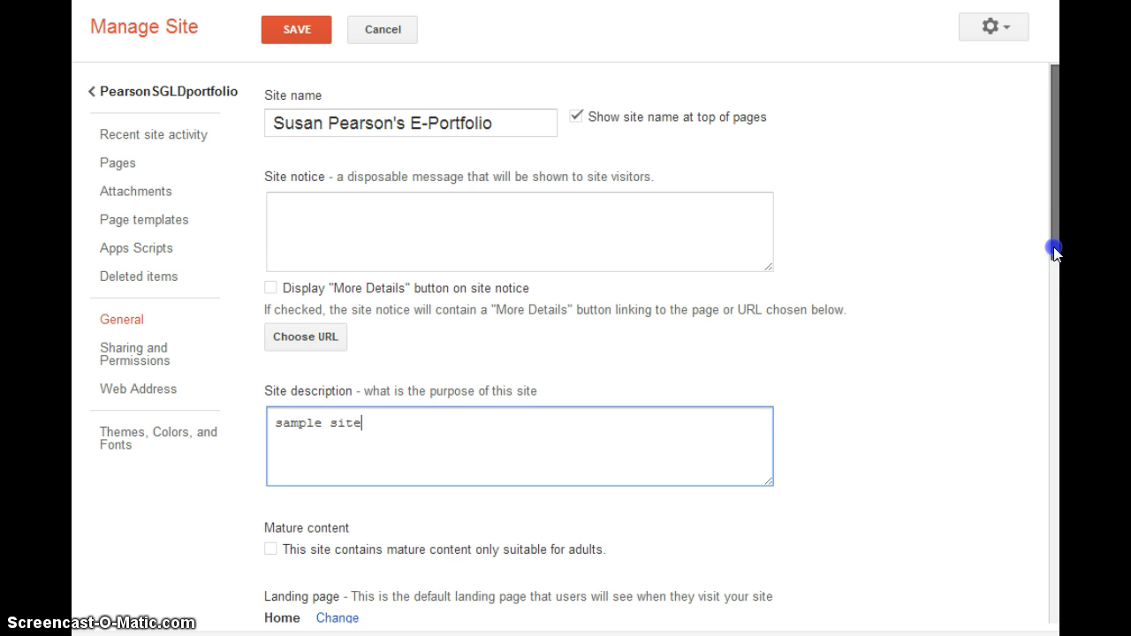
pyautogui.moveTo(1055, 245); pyautogui.dragTo(1056, 385)
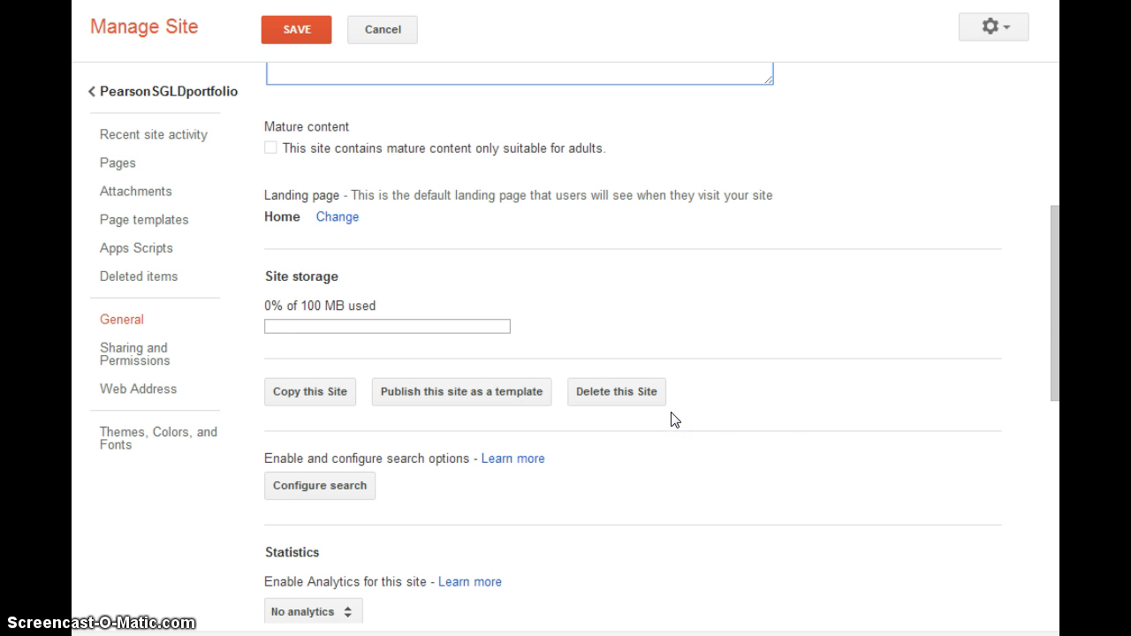
# - Enable 'Automatically adjust site to mobile phones' under the Mobile settings
pyautogui.moveTo(1054, 297); pyautogui.dragTo(1045, 540)
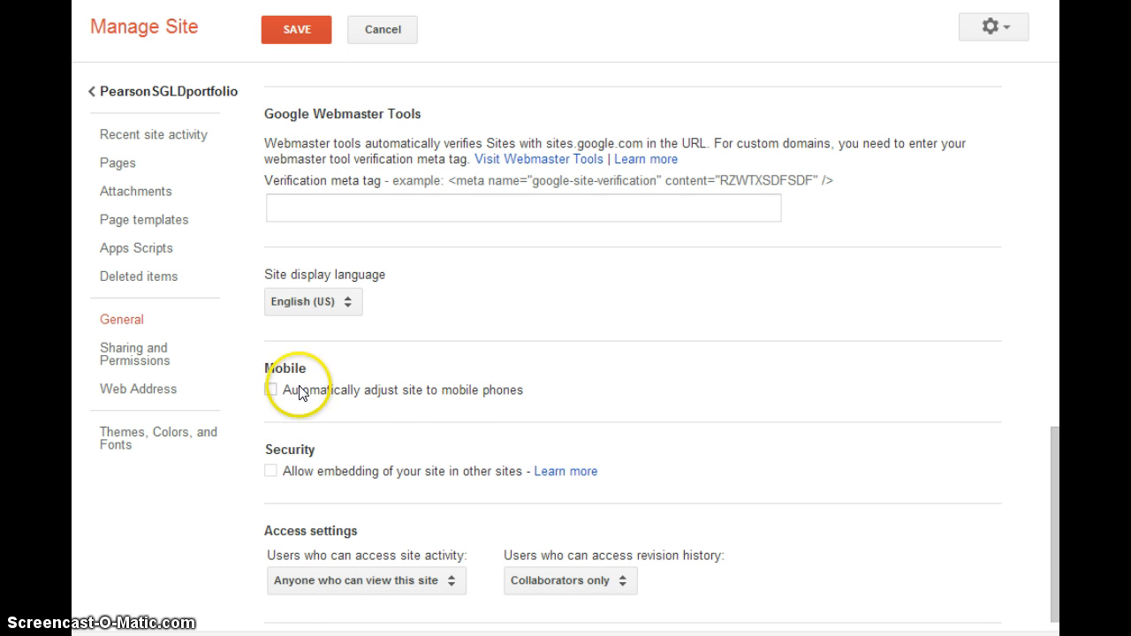
pyautogui.click(271, 391)
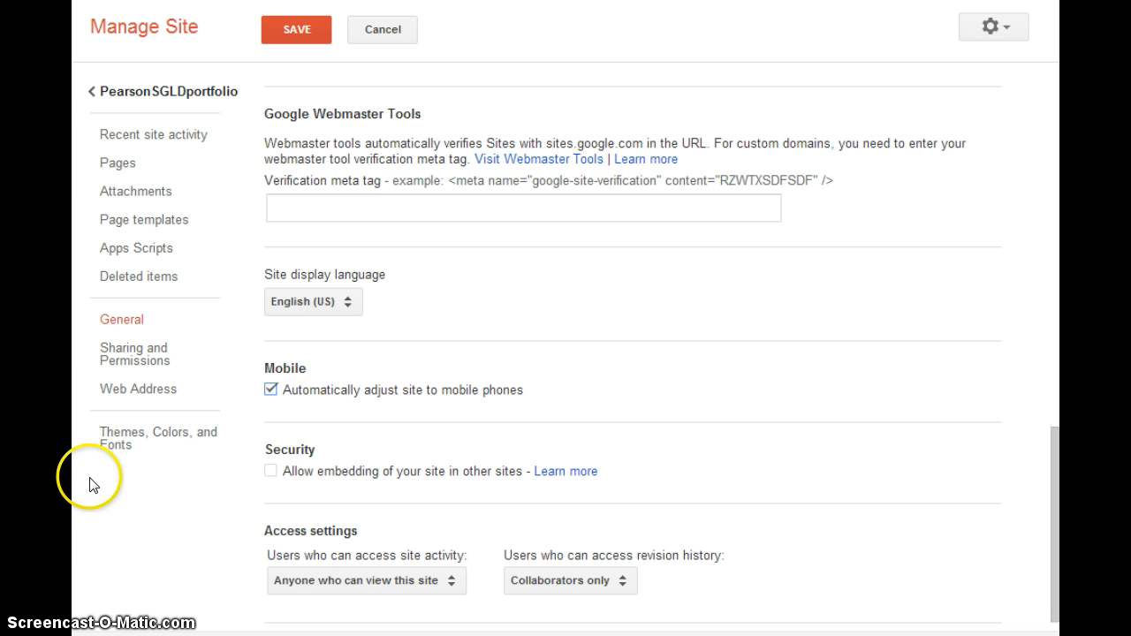
pyautogui.click(359, 576)
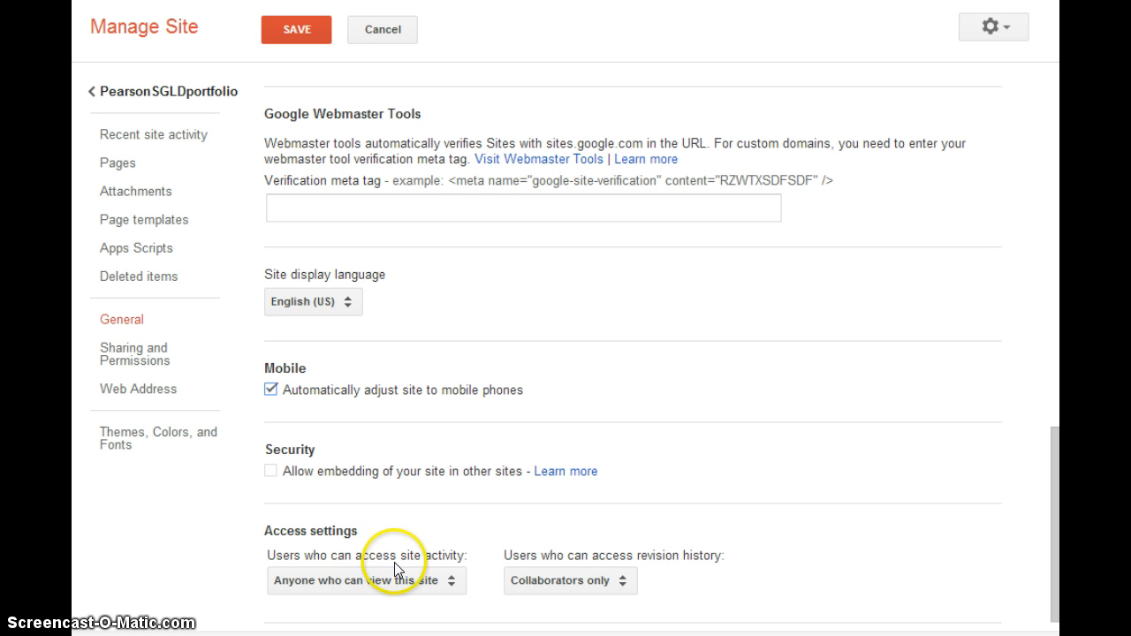
pyautogui.click(451, 583)
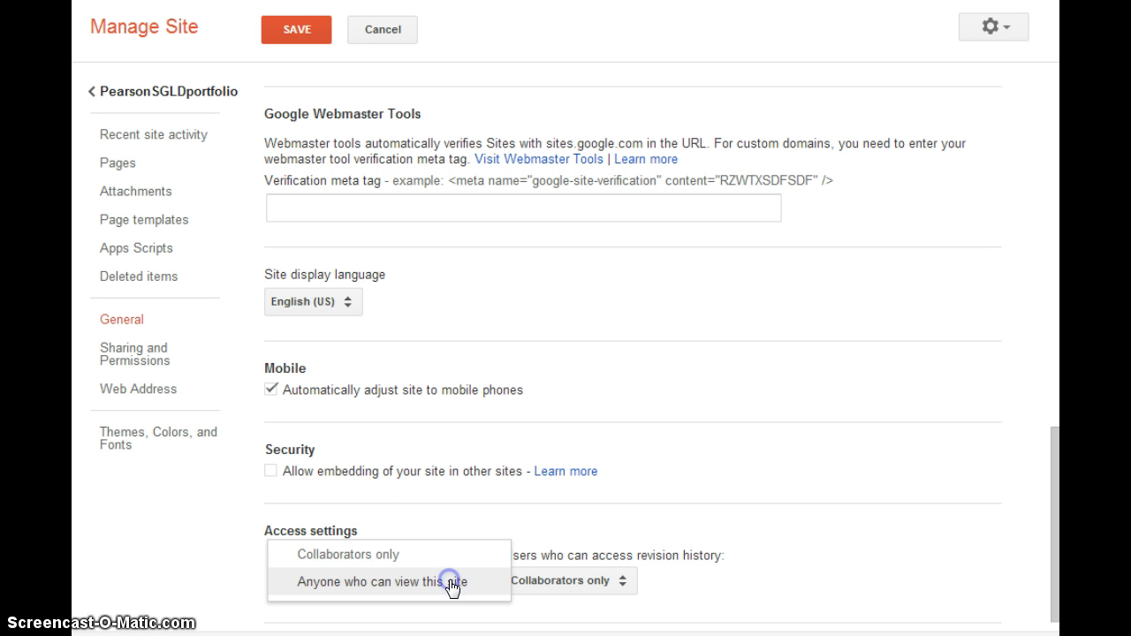
pyautogui.click(398, 583)
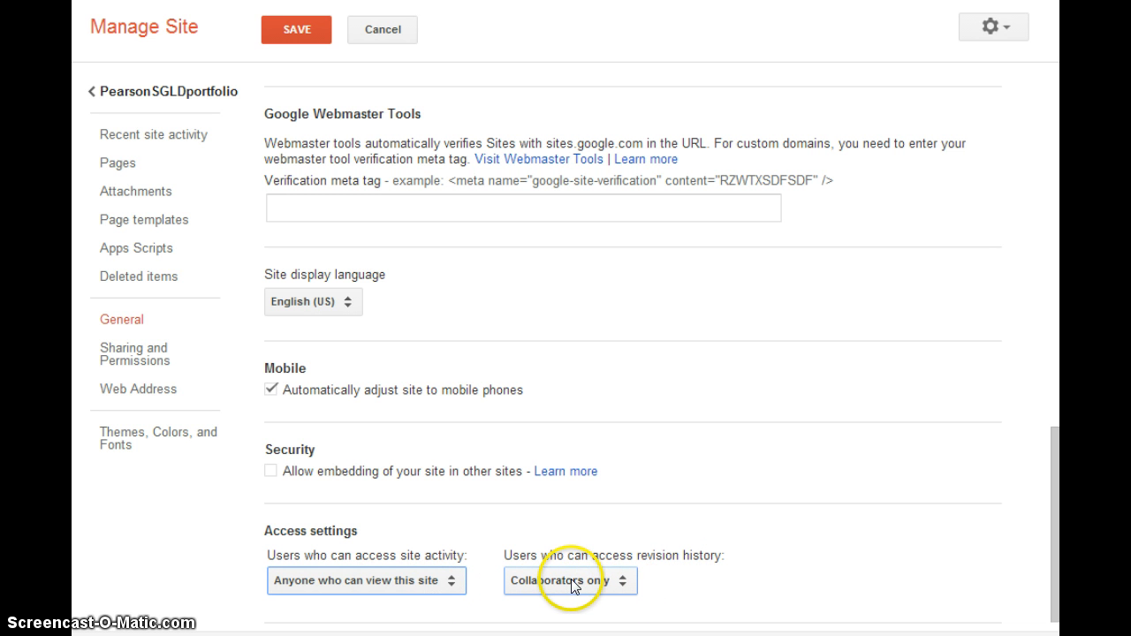
pyautogui.click(1055, 478)
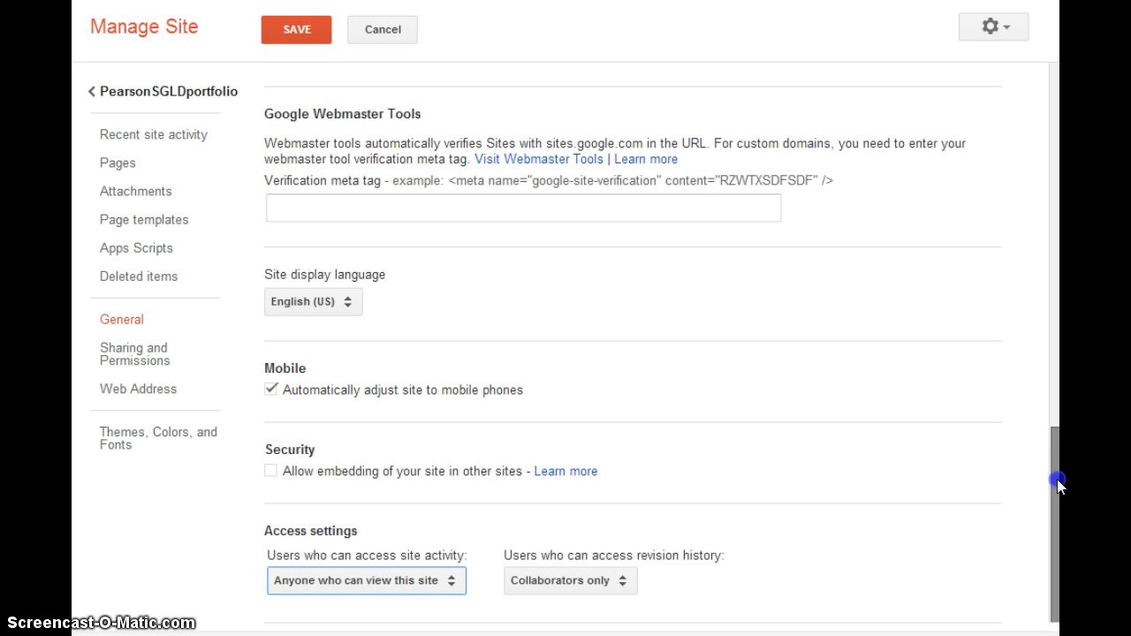
pyautogui.moveTo(1057, 481); pyautogui.dragTo(1046, 26)
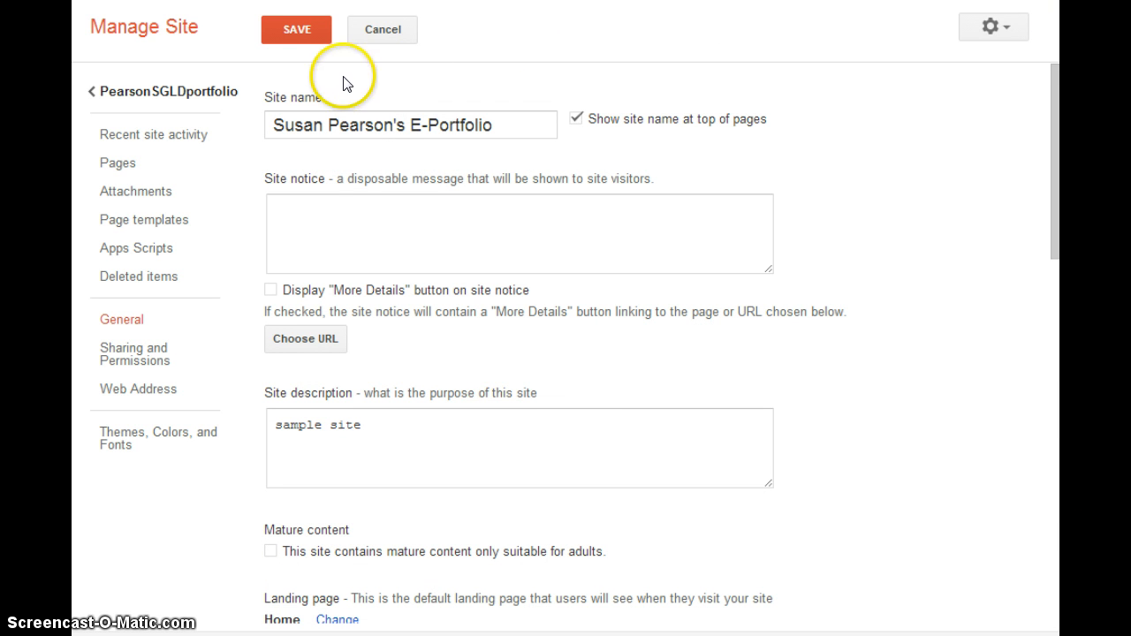
# - Save the general settings and go back to the site's Home page
pyautogui.click(296, 32)
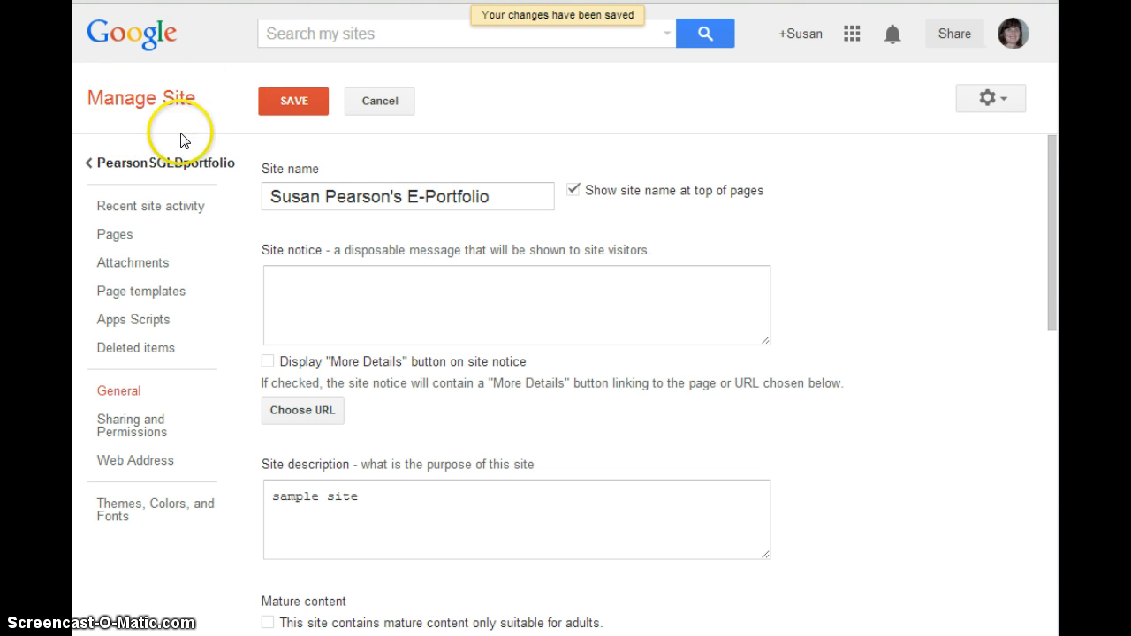
pyautogui.click(136, 165)
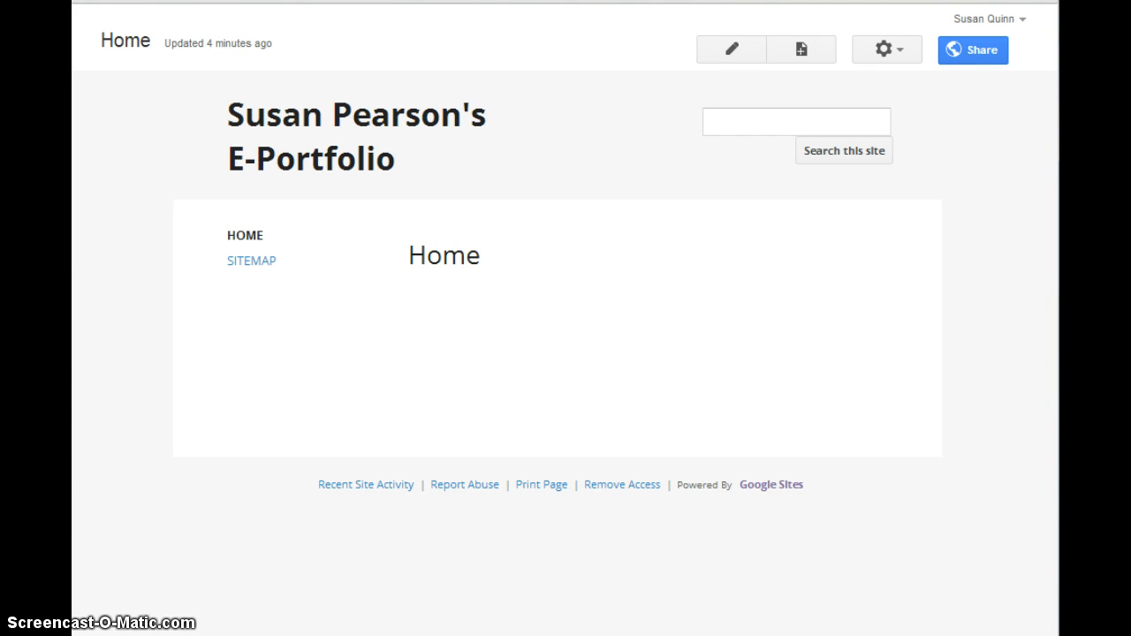
pyautogui.scroll(-1, 774, 112)
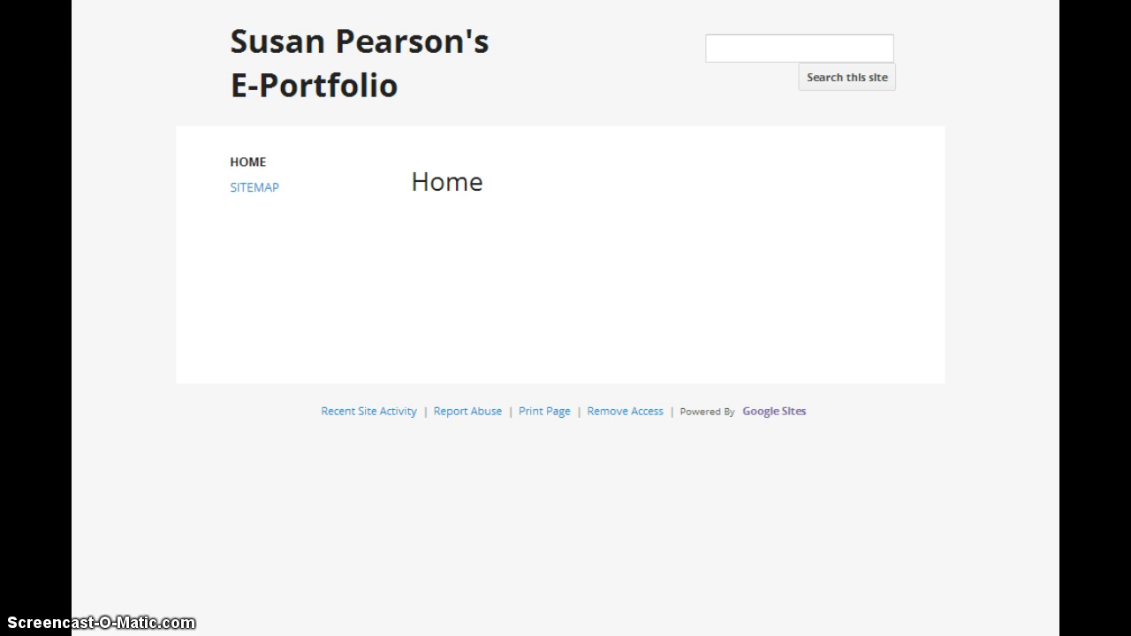
pyautogui.click(890, 0)
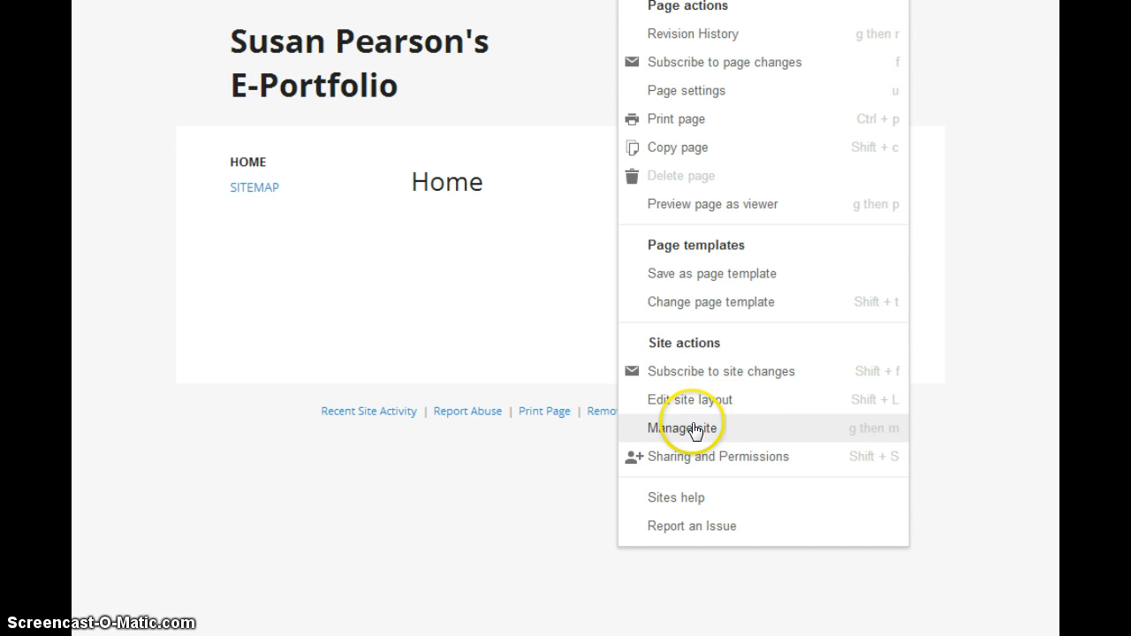
pyautogui.click(888, 0)
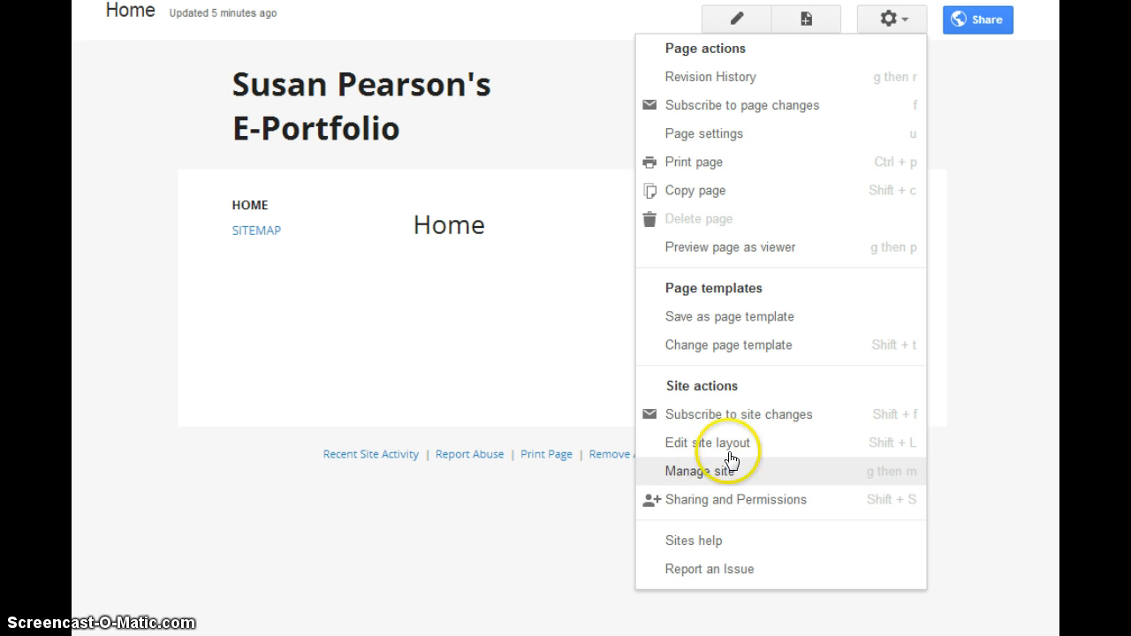
pyautogui.click(590, 126)
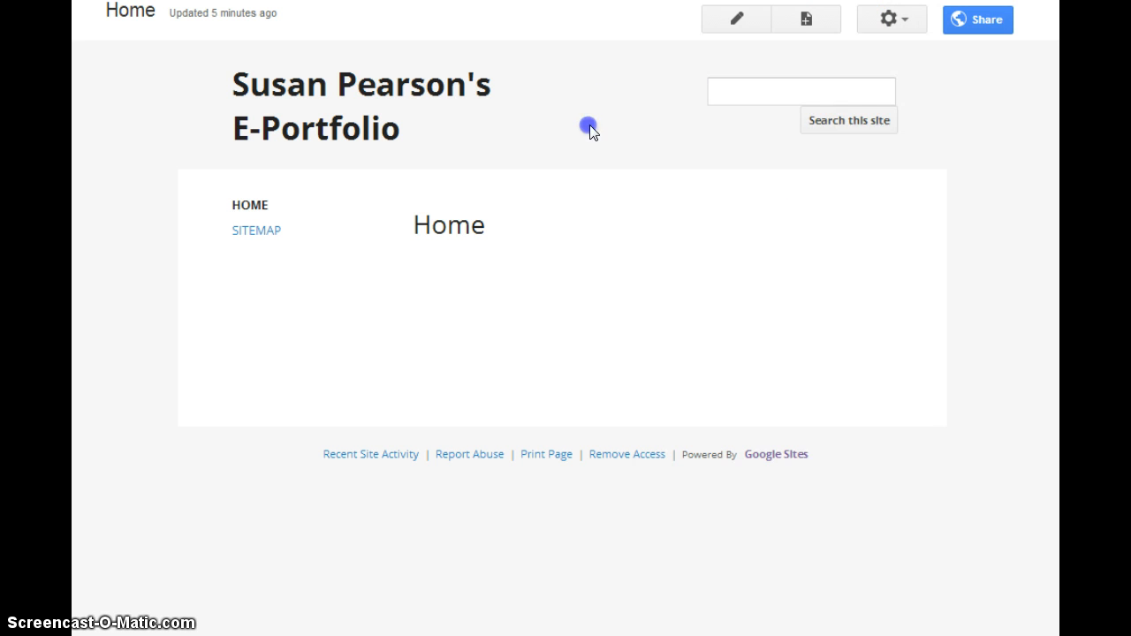
# - Bring up the site's Sharing and Permissions settings via the Share button
pyautogui.click(984, 25)
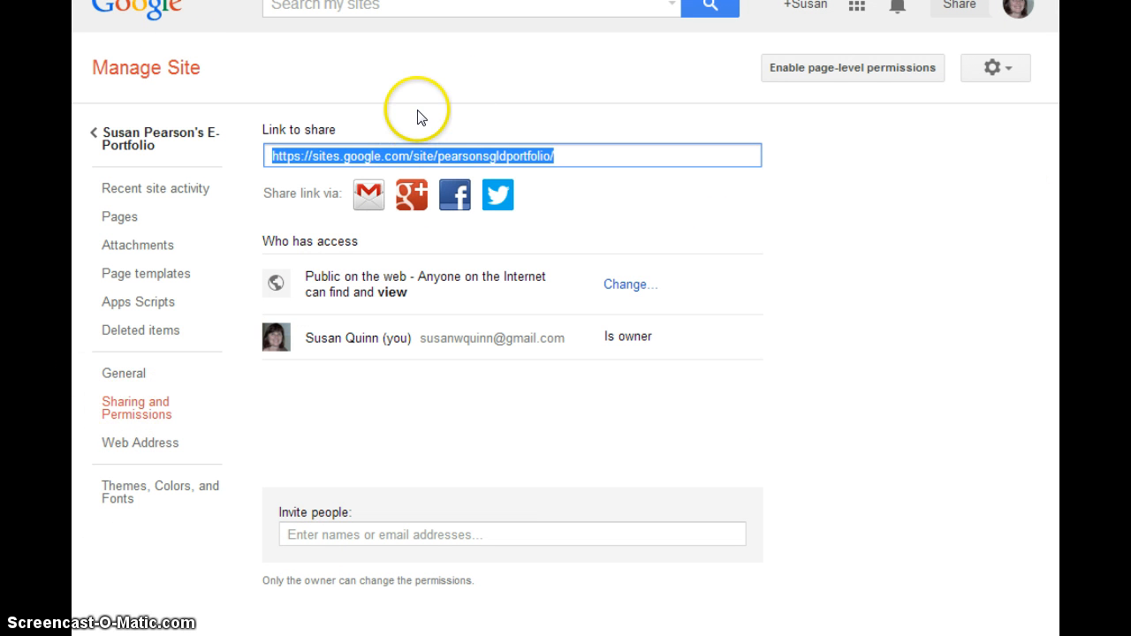
pyautogui.click(574, 155)
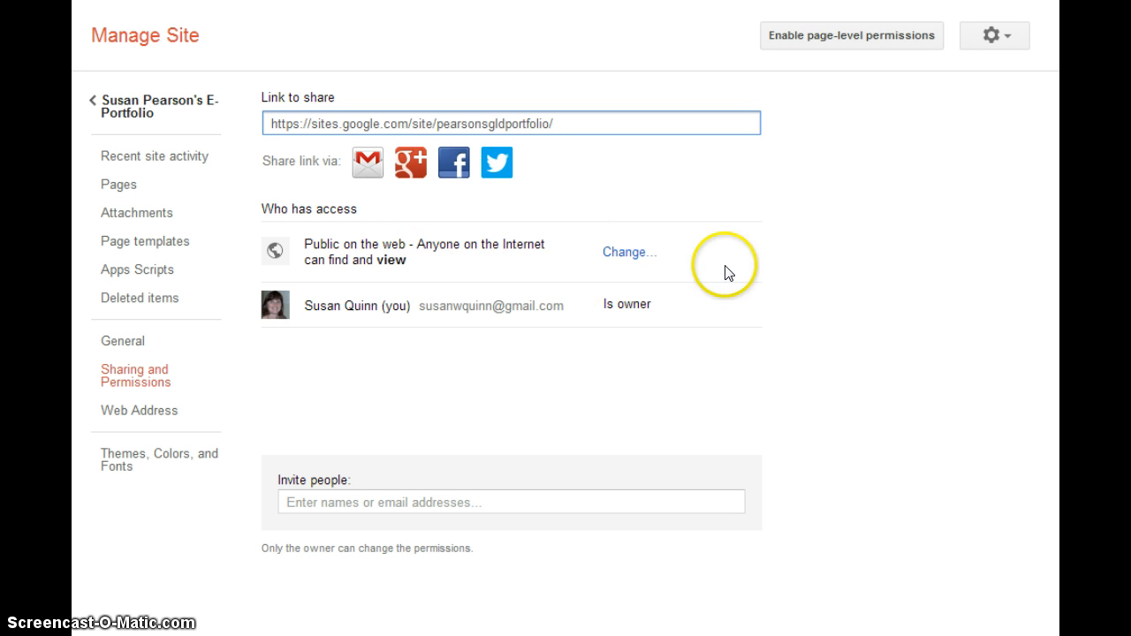
# - Change site visibility to 'Anyone with the link' and save it
pyautogui.click(626, 252)
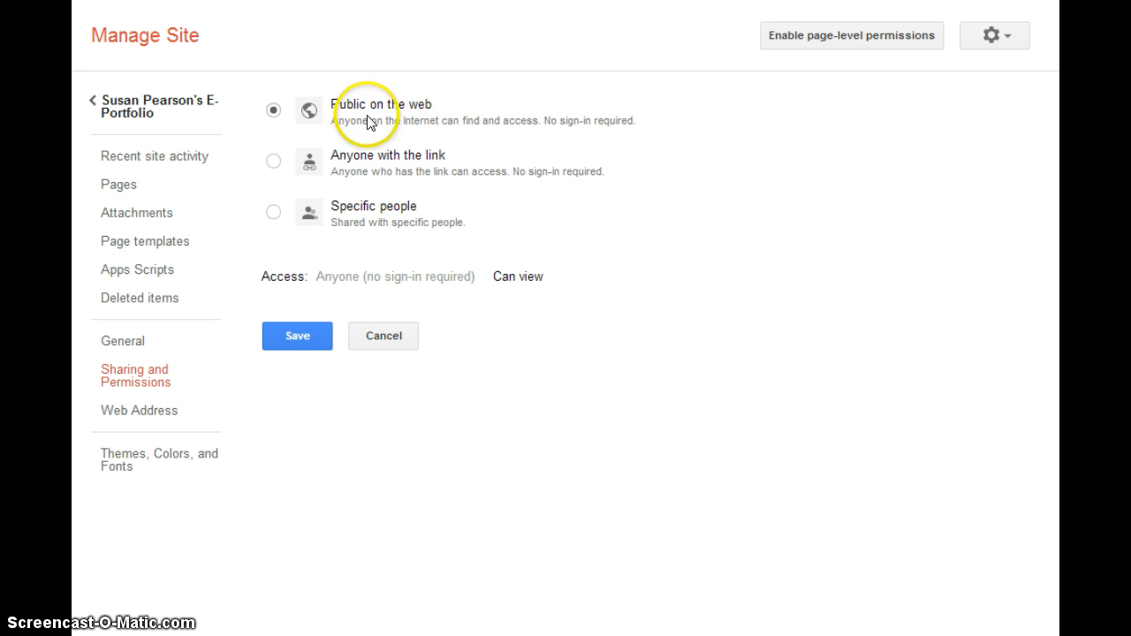
pyautogui.click(274, 162)
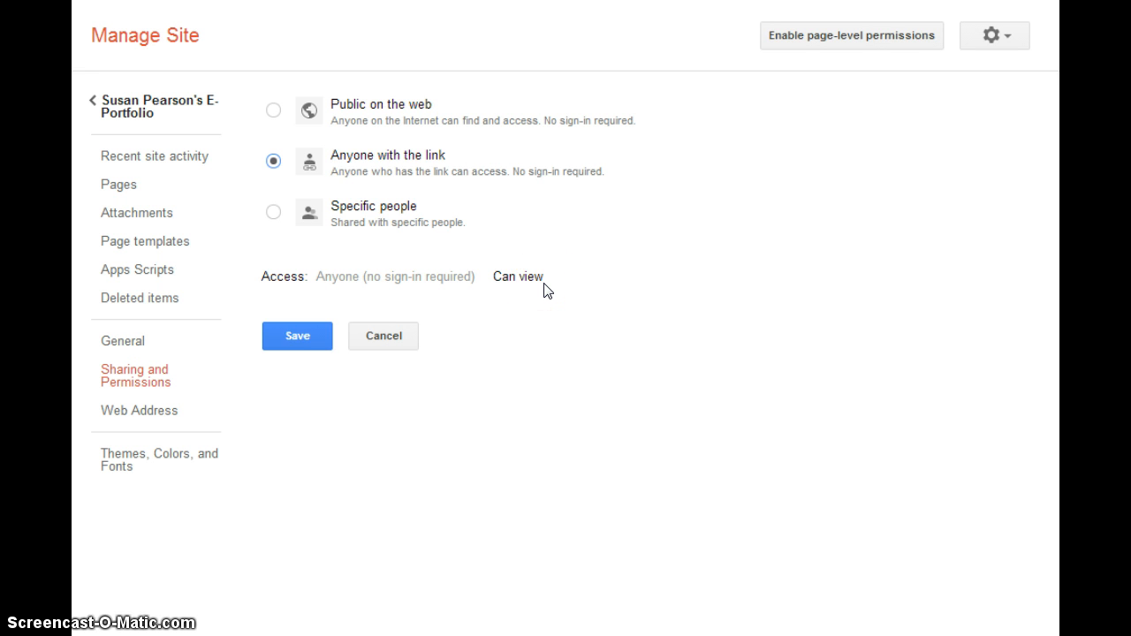
pyautogui.click(291, 337)
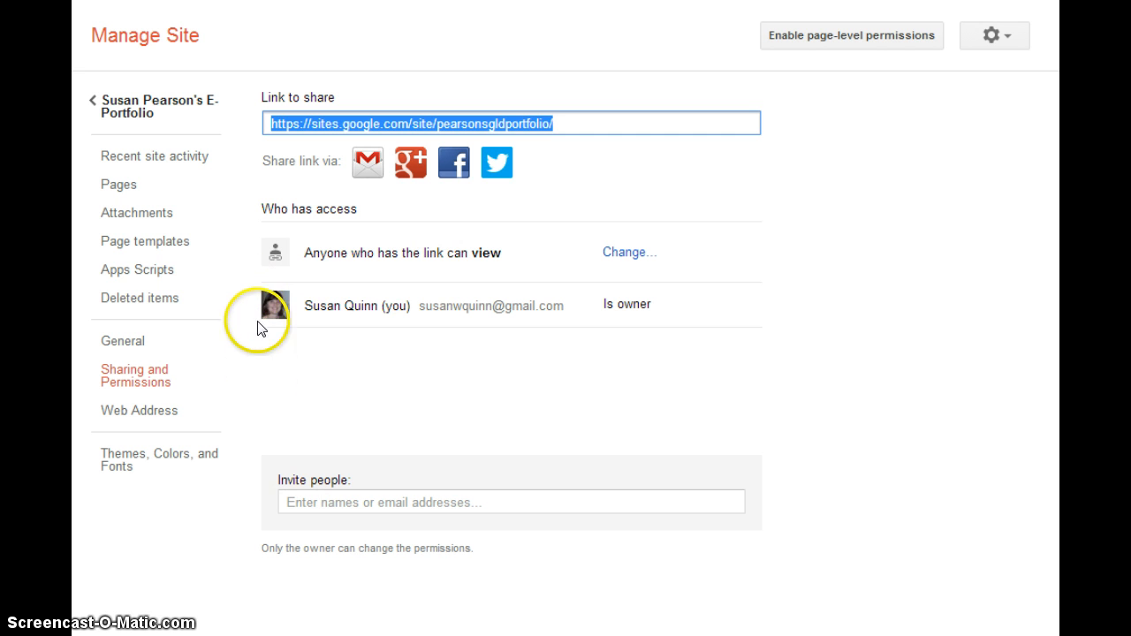
# - Close the invite-people form without adding anyone and return to the E-Portfolio's Home page
pyautogui.click(380, 501)
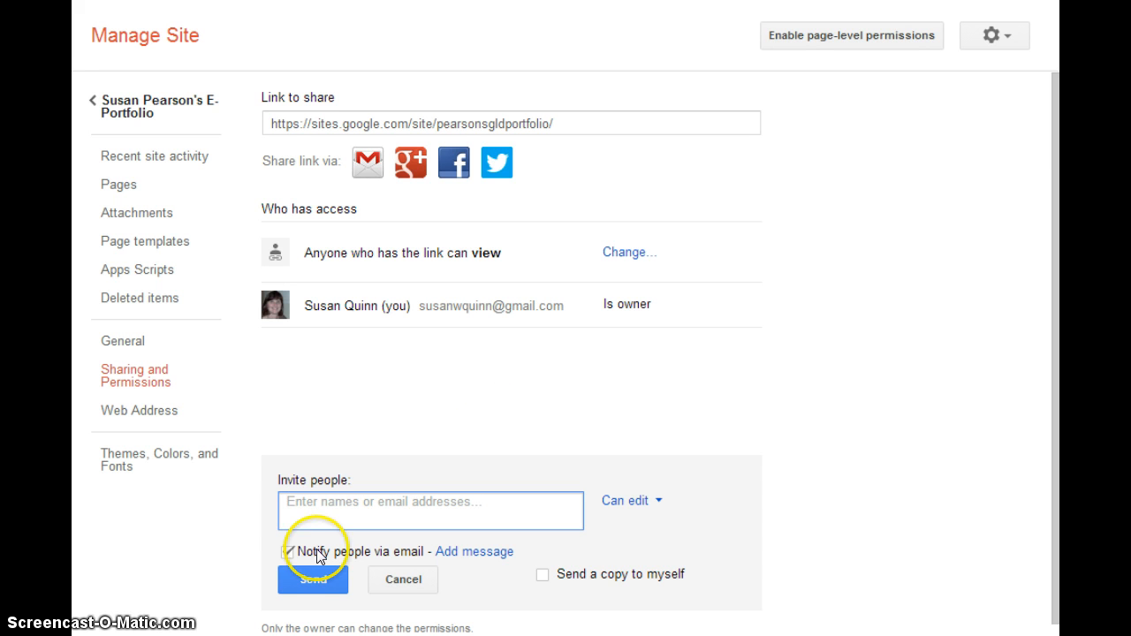
pyautogui.click(319, 590)
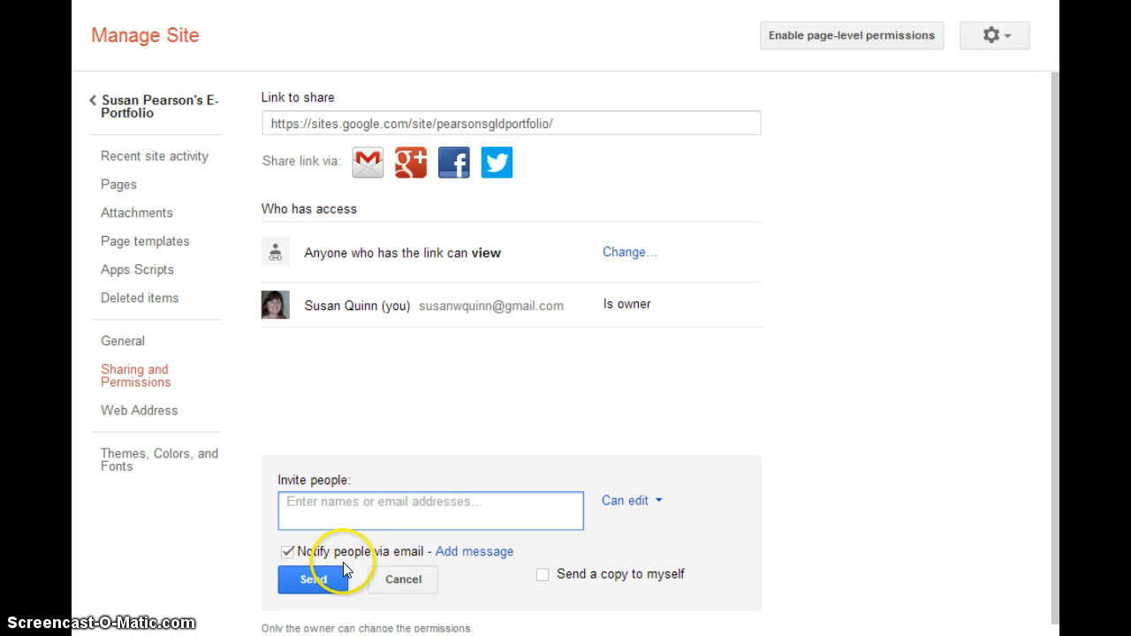
pyautogui.click(492, 404)
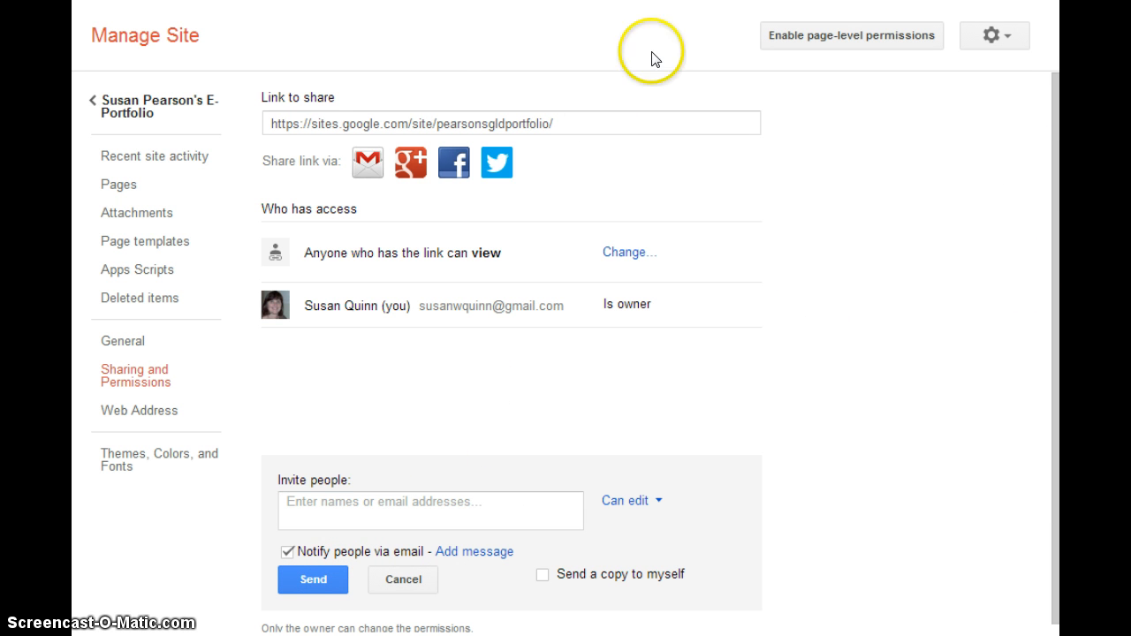
pyautogui.click(133, 106)
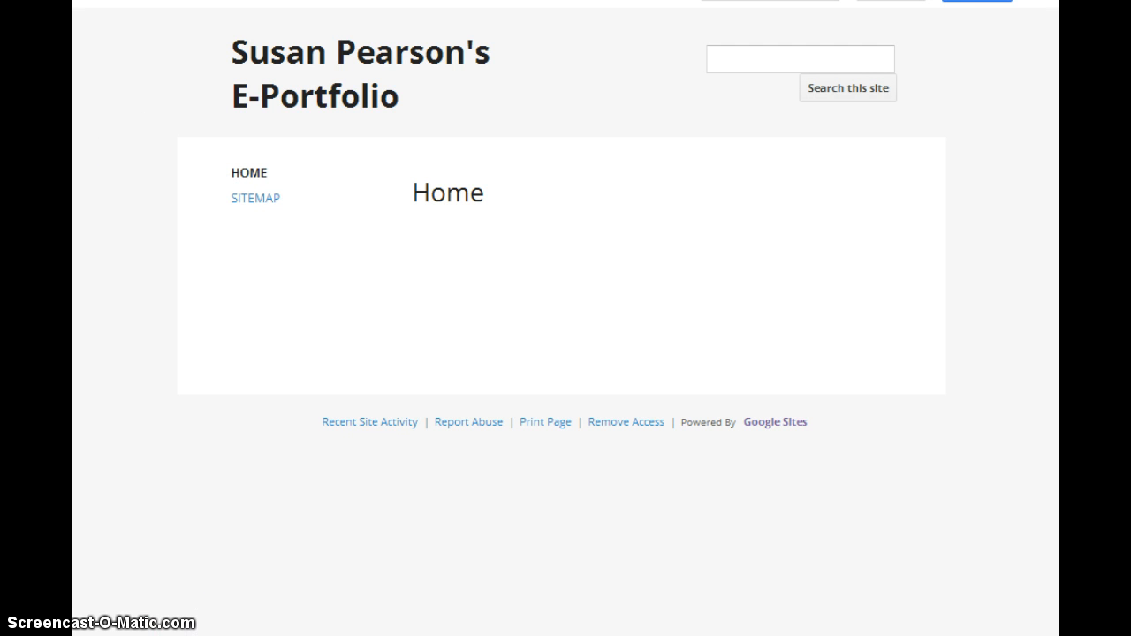